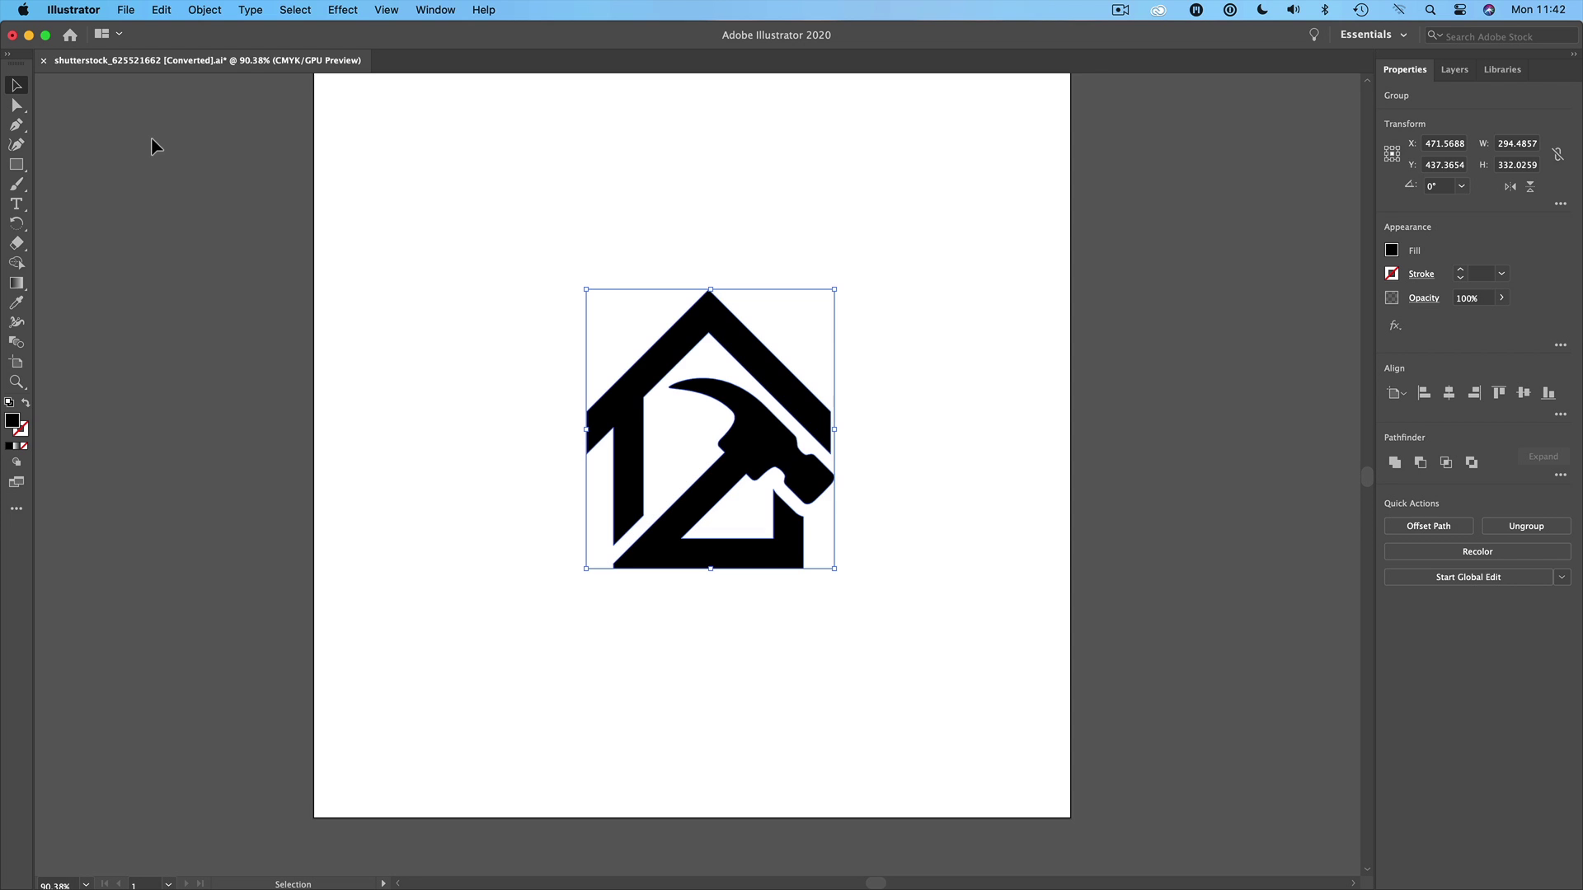
Open Illustrator's File menu with the house-and-hammer logo group selected.
click(127, 10)
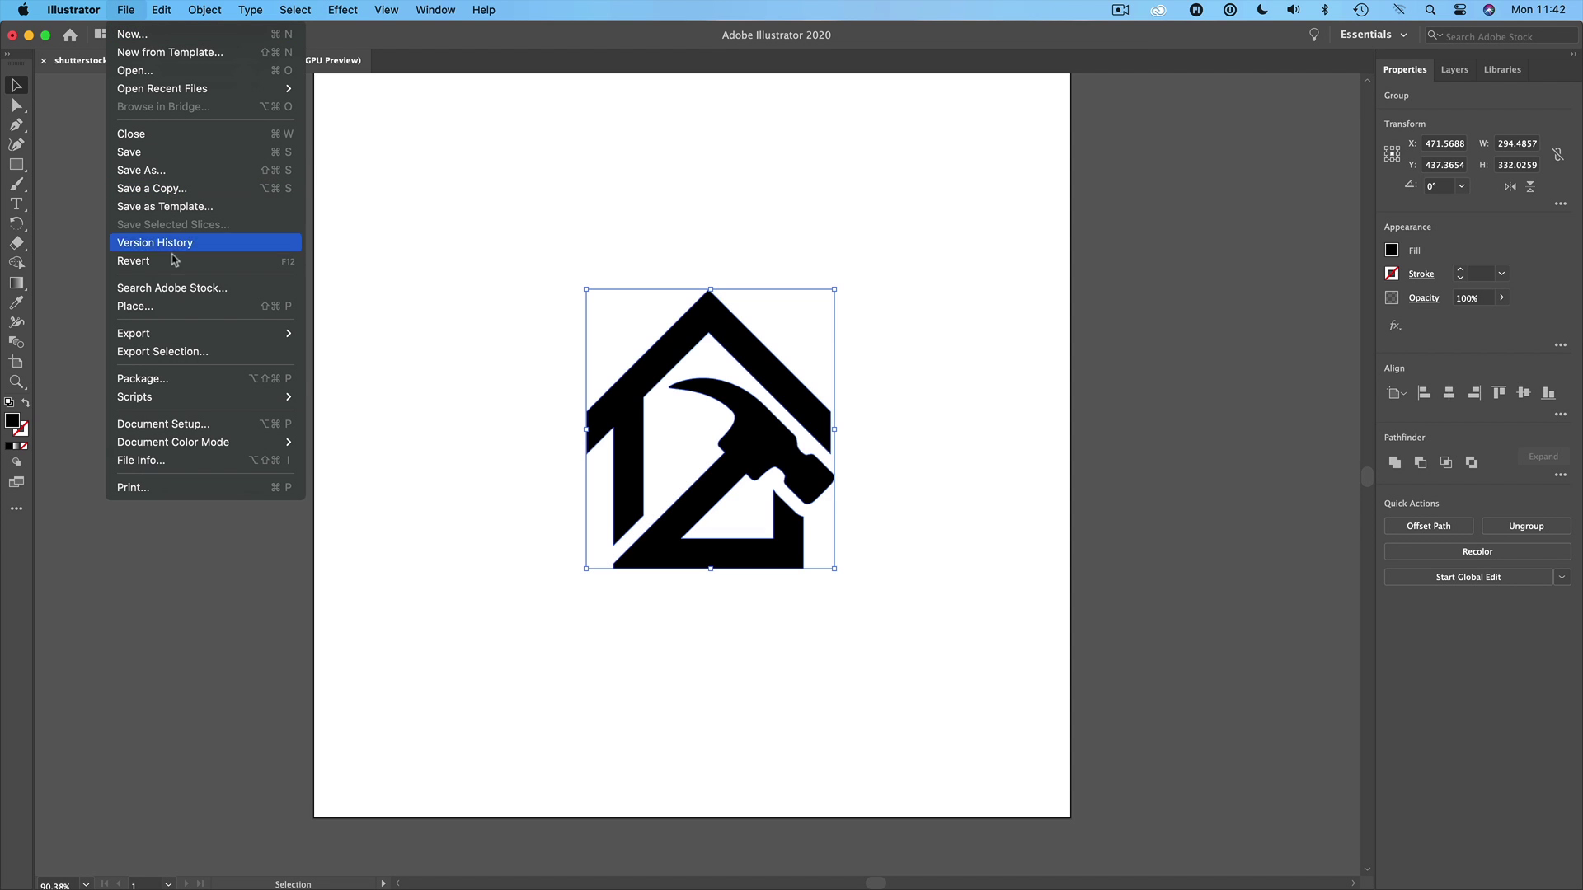
Open Export for Screens settings and begin renaming the full logo asset to Home Logo.
click(177, 352)
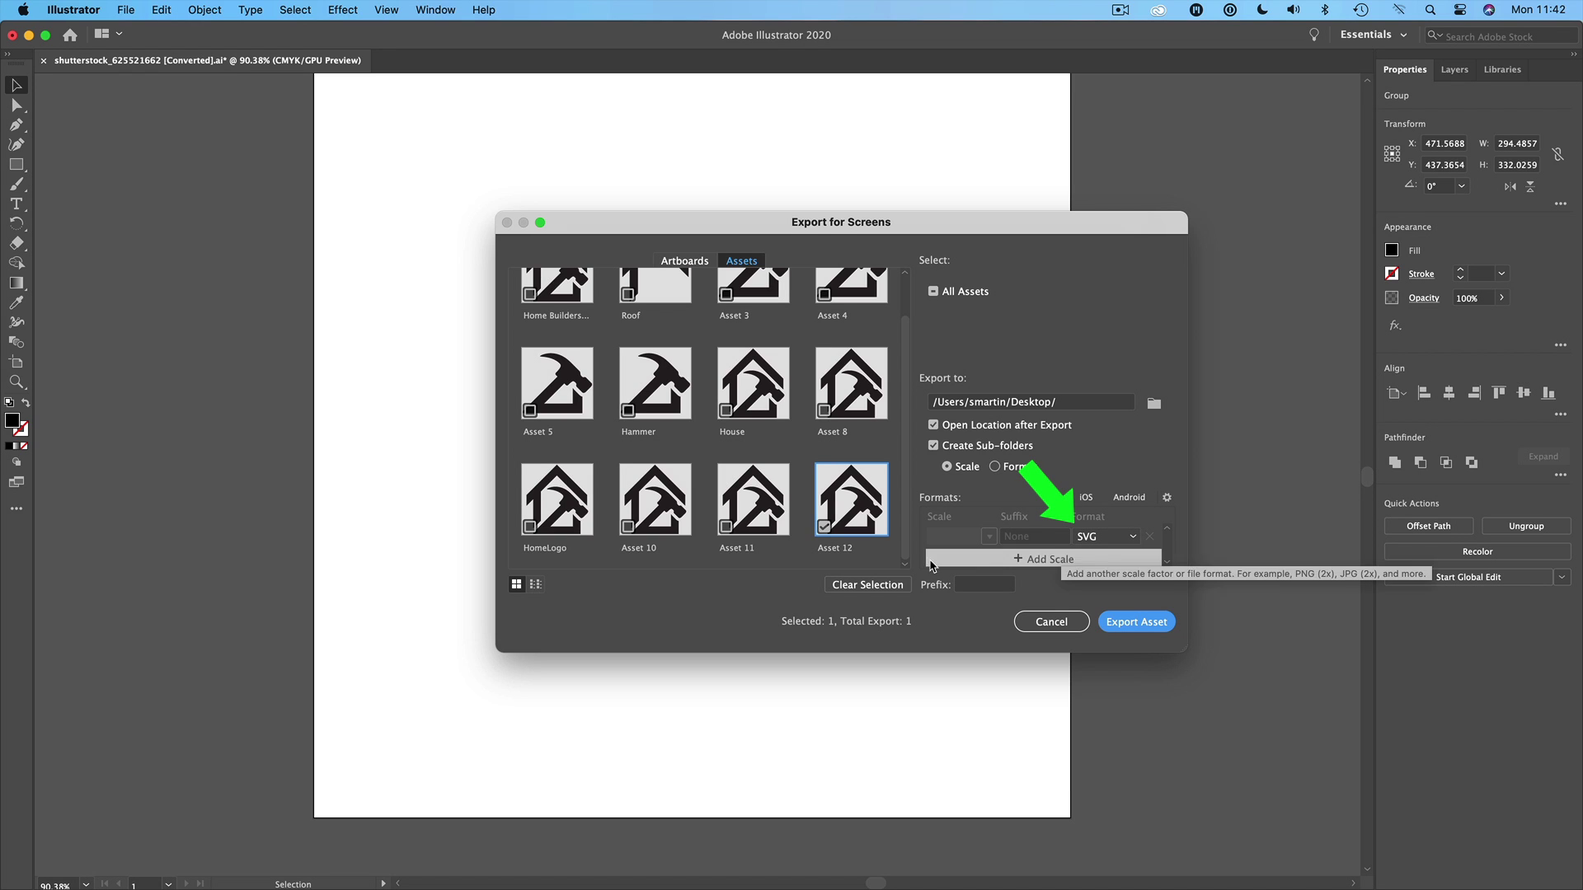
double_click(851, 548)
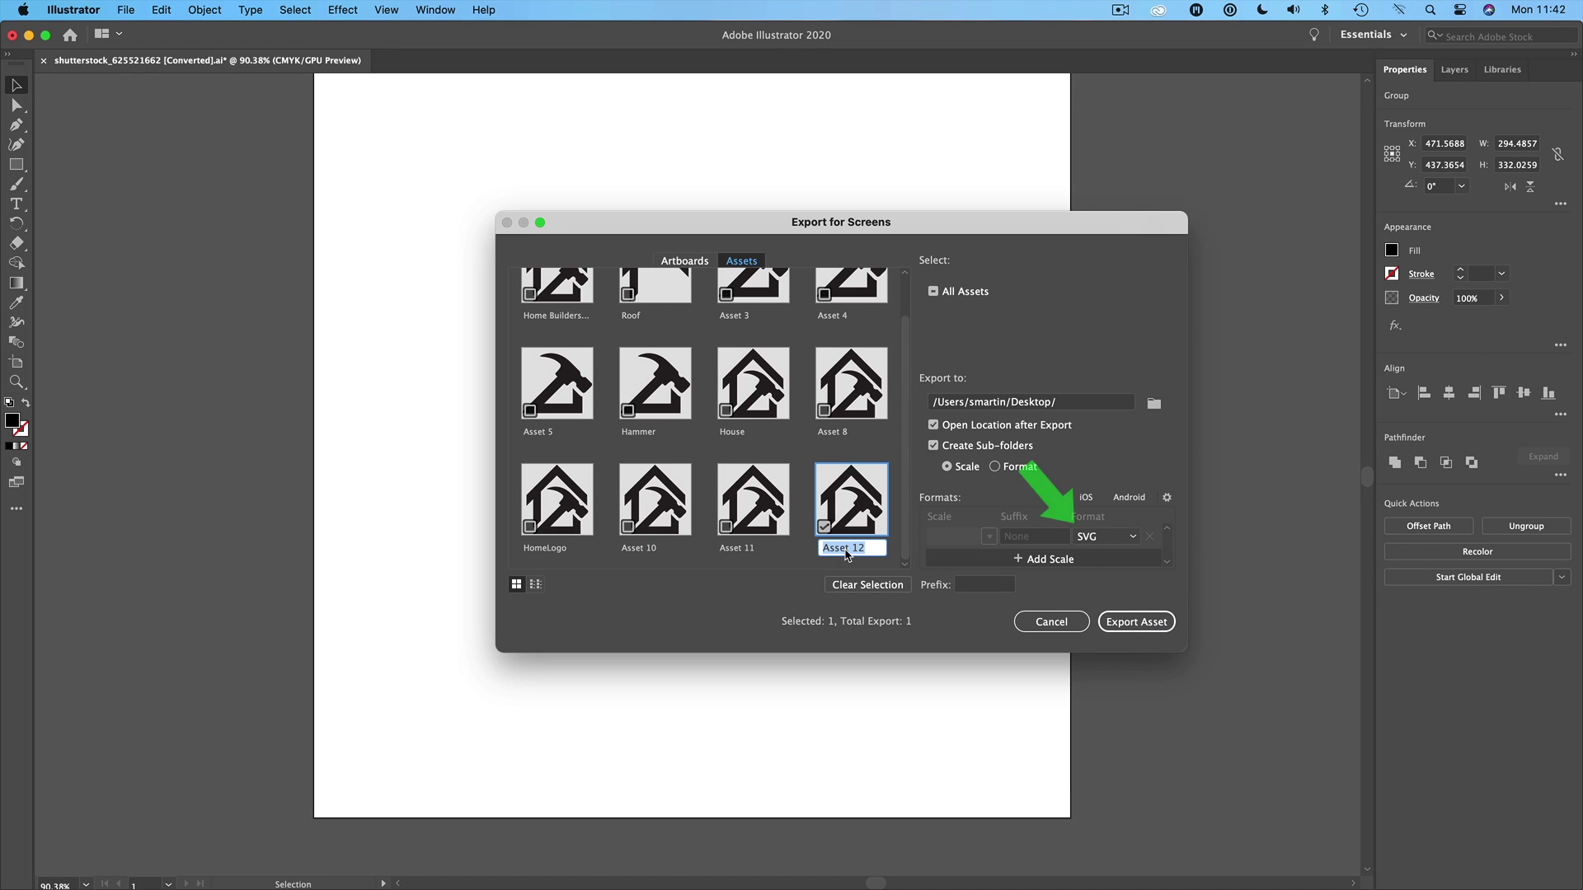
text(Ho)
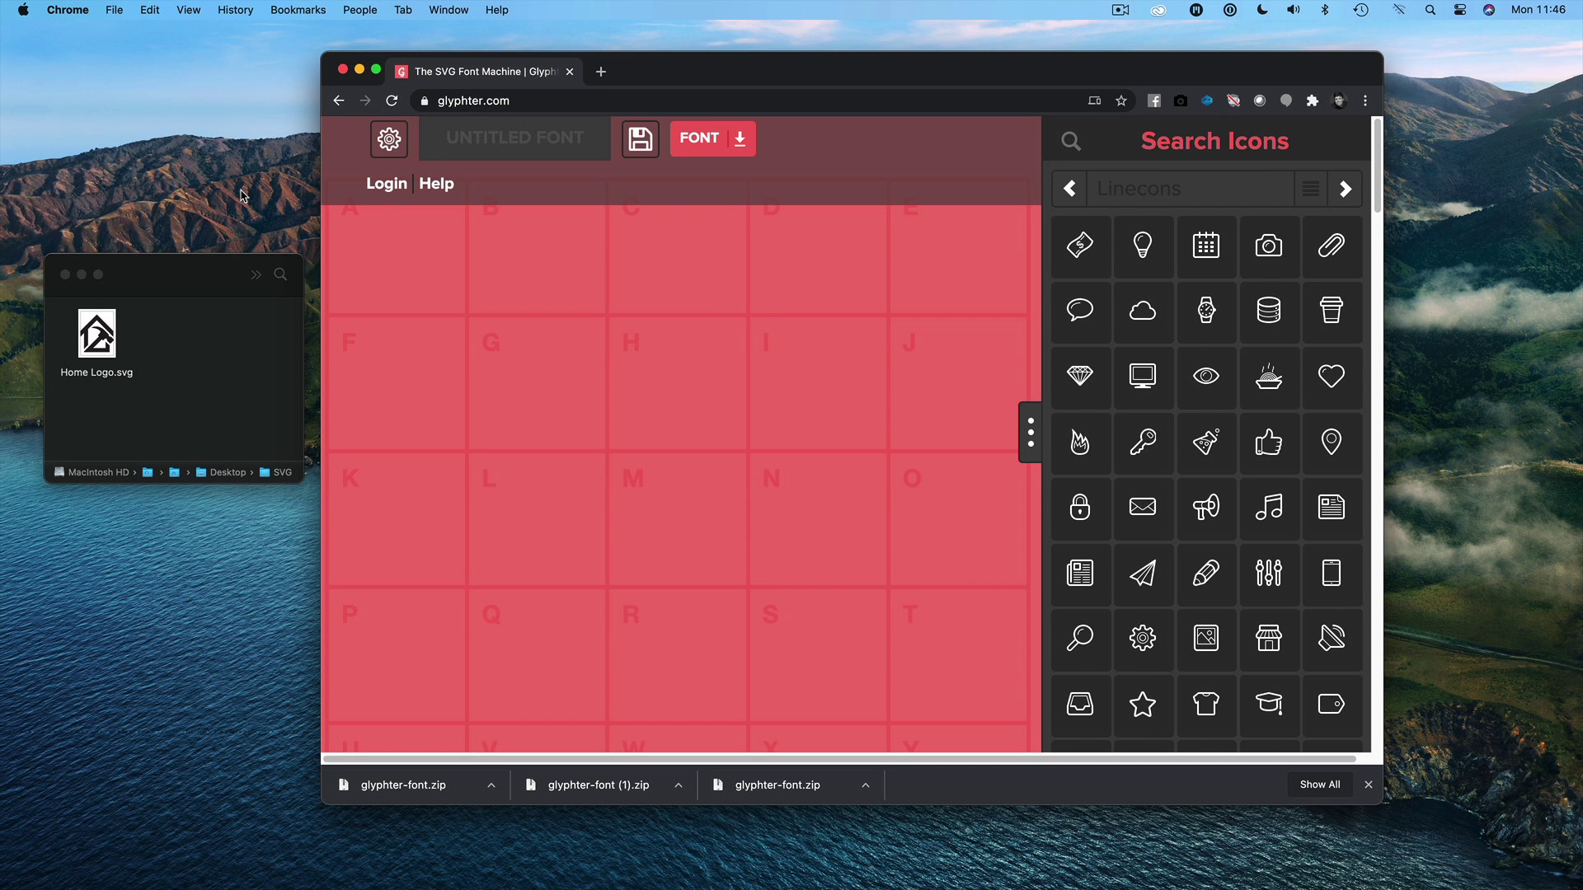
Load Home Logo.svg into glyph A, name the font HomeLOGO, and download it without an account.
drag(97, 333, 388, 248)
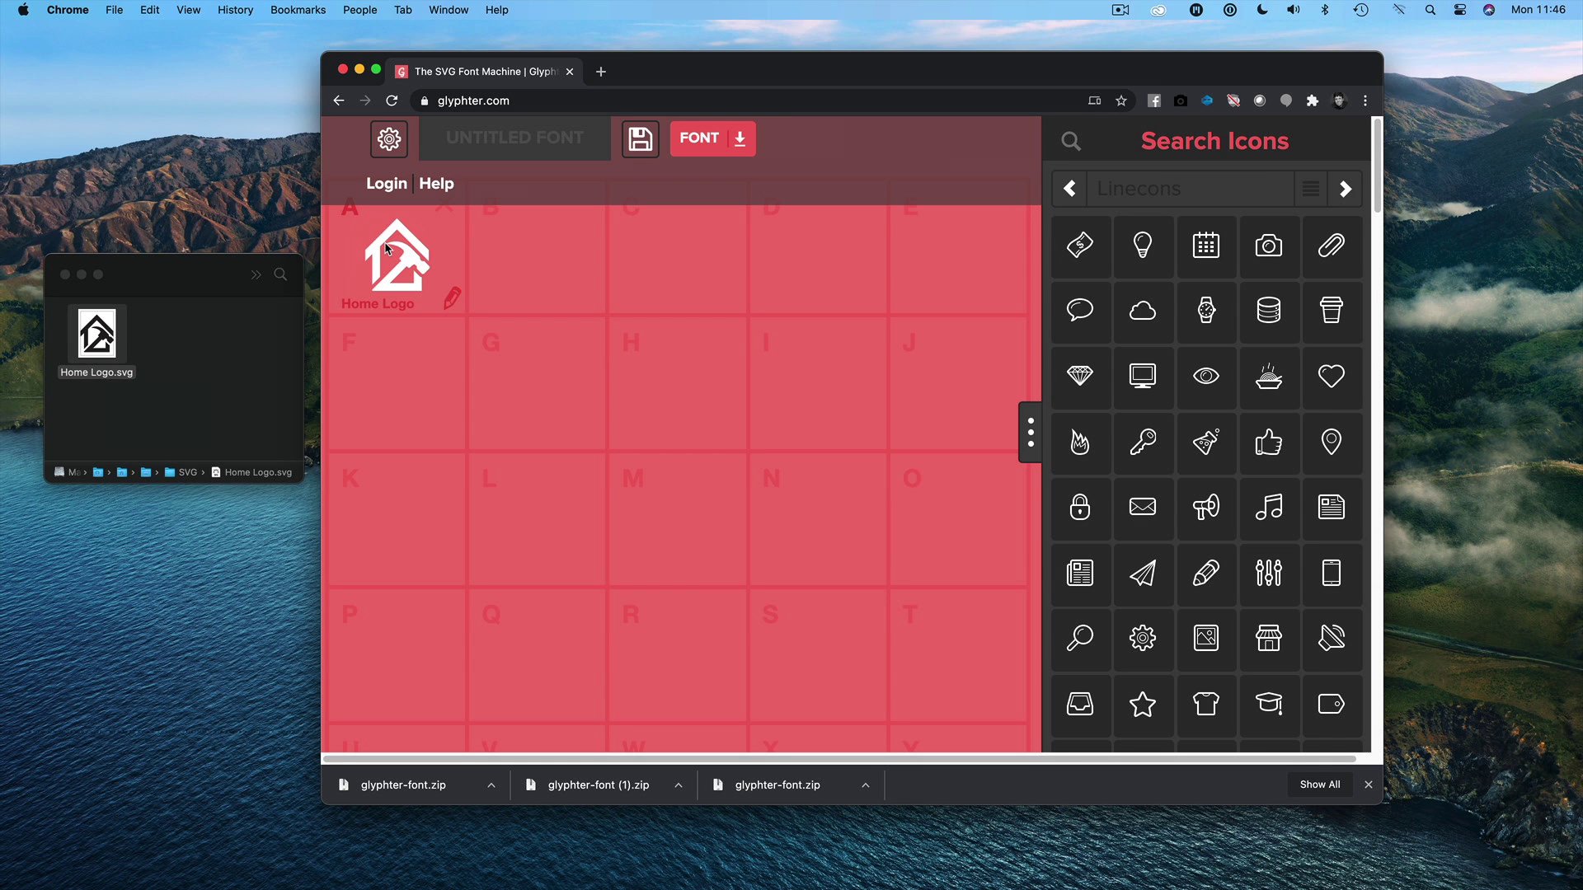
click(514, 137)
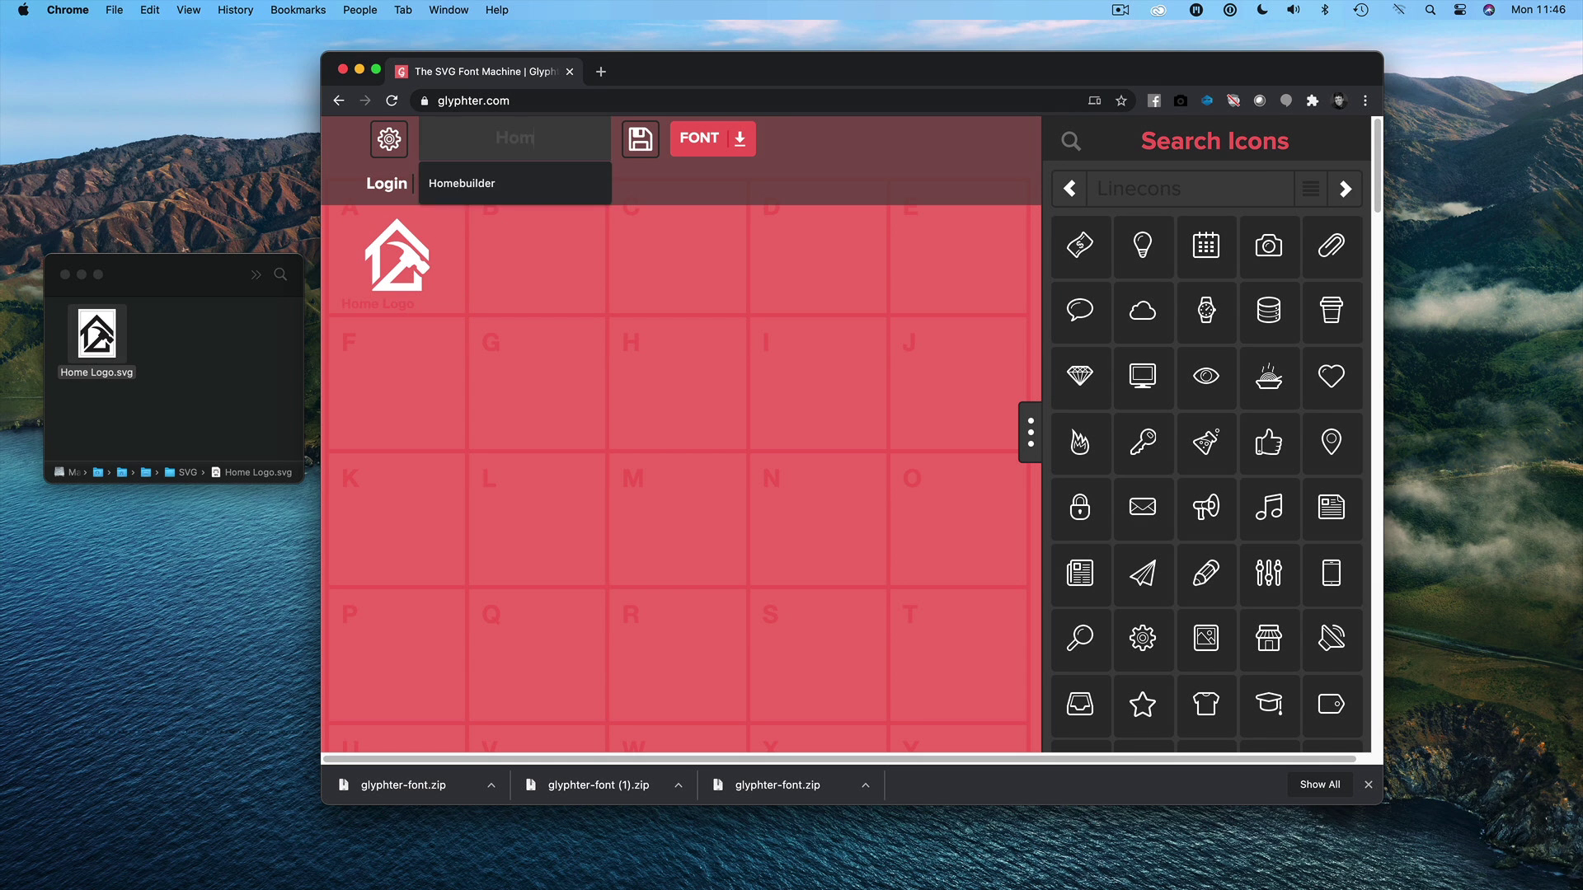
text(HomeLOGO)
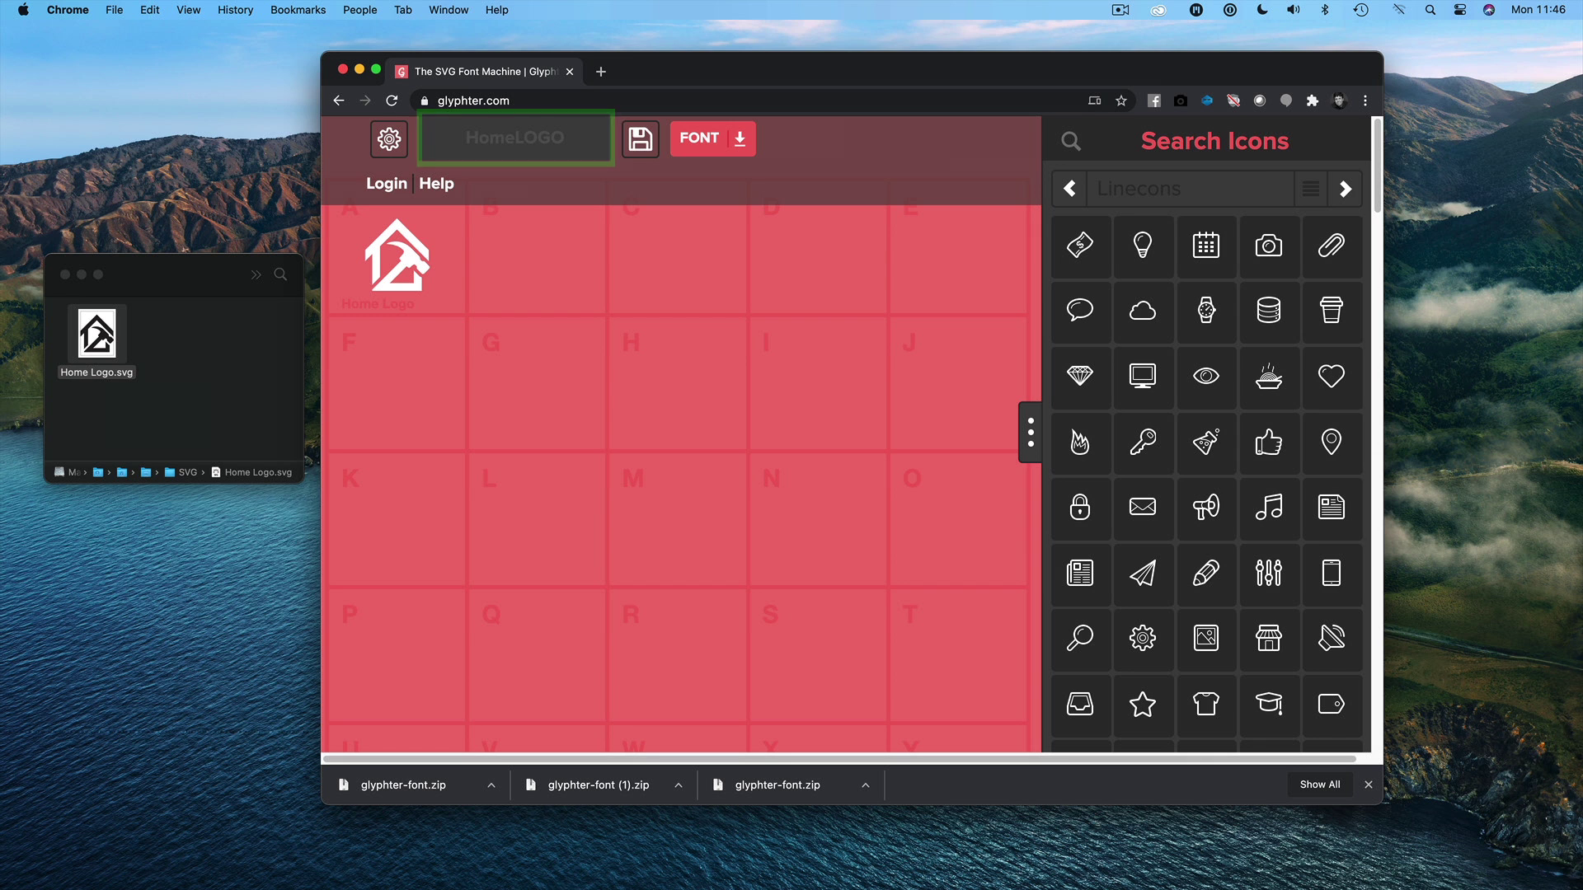
click(686, 146)
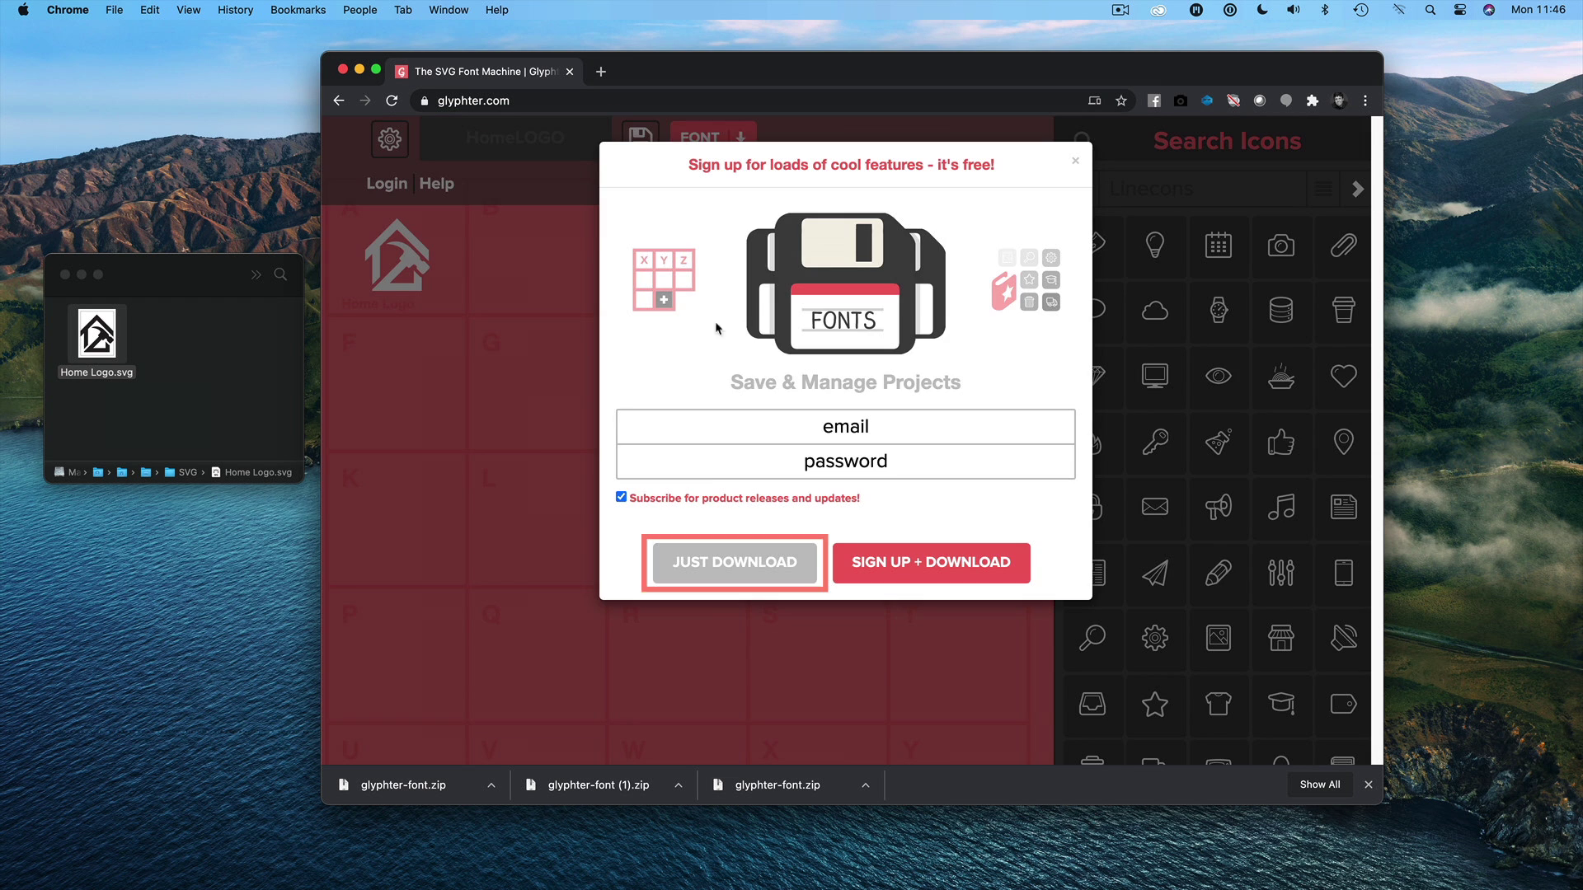
click(704, 568)
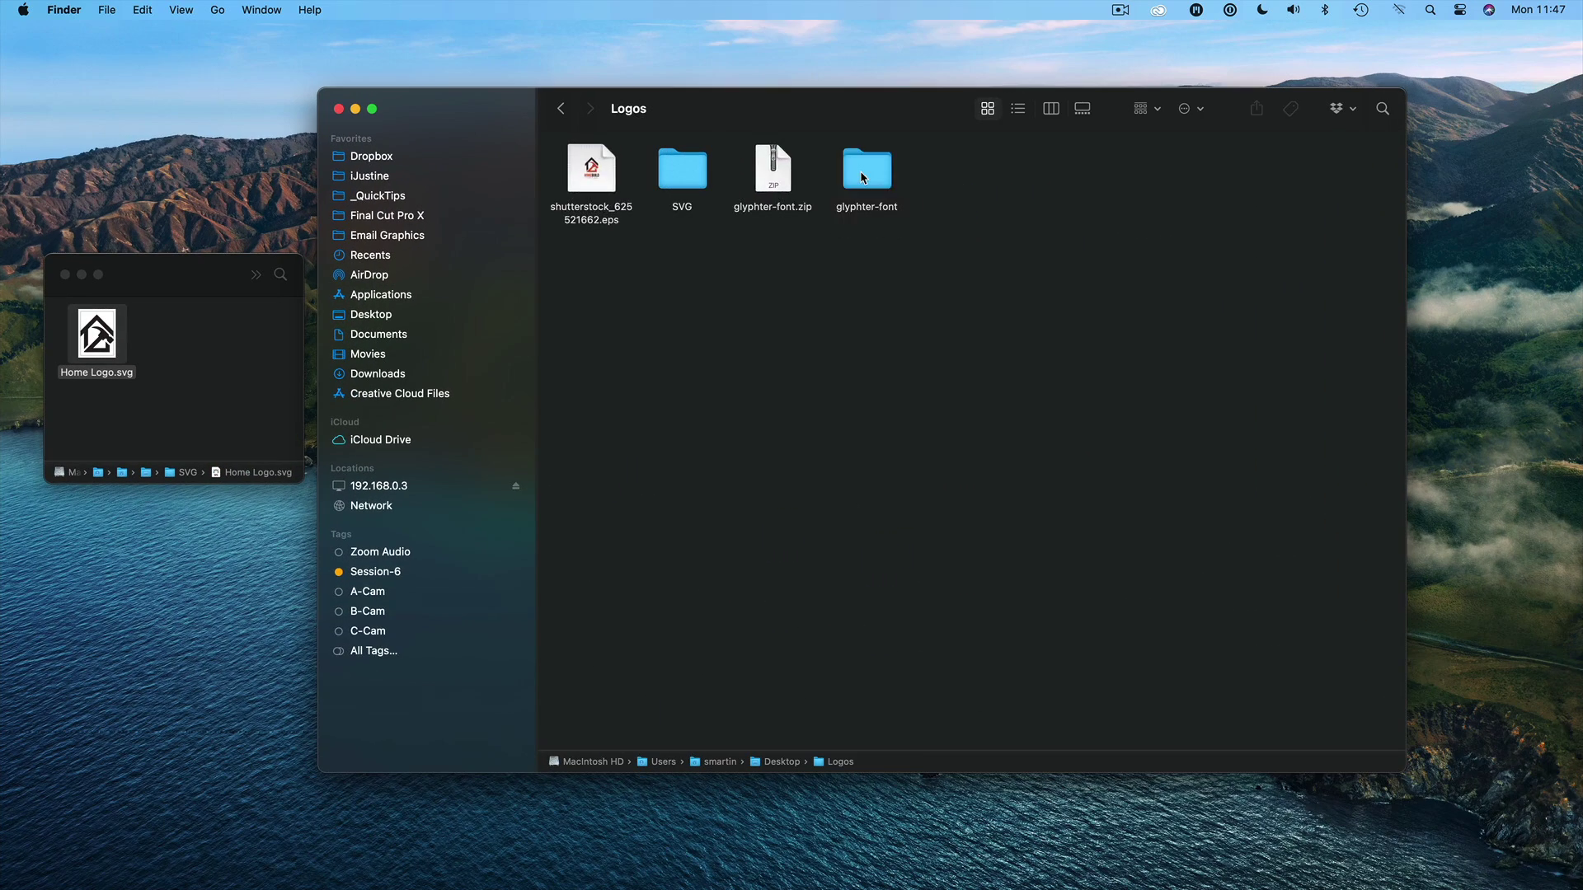
double_click(863, 179)
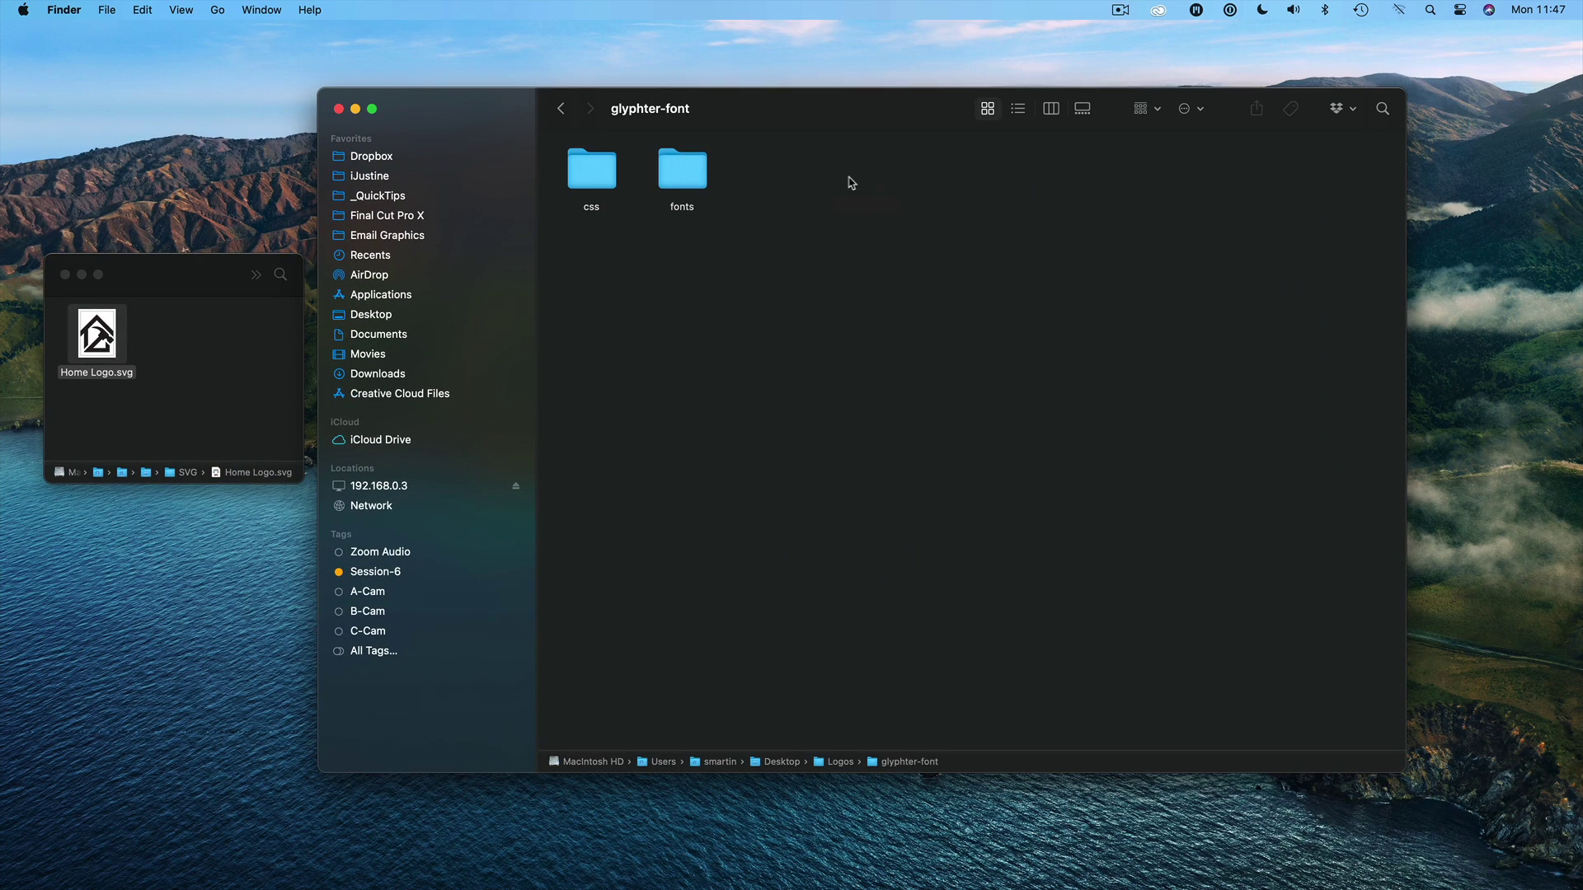
Open the downloaded fonts folder and install HomeLOGO.ttf through Font Book.
double_click(700, 186)
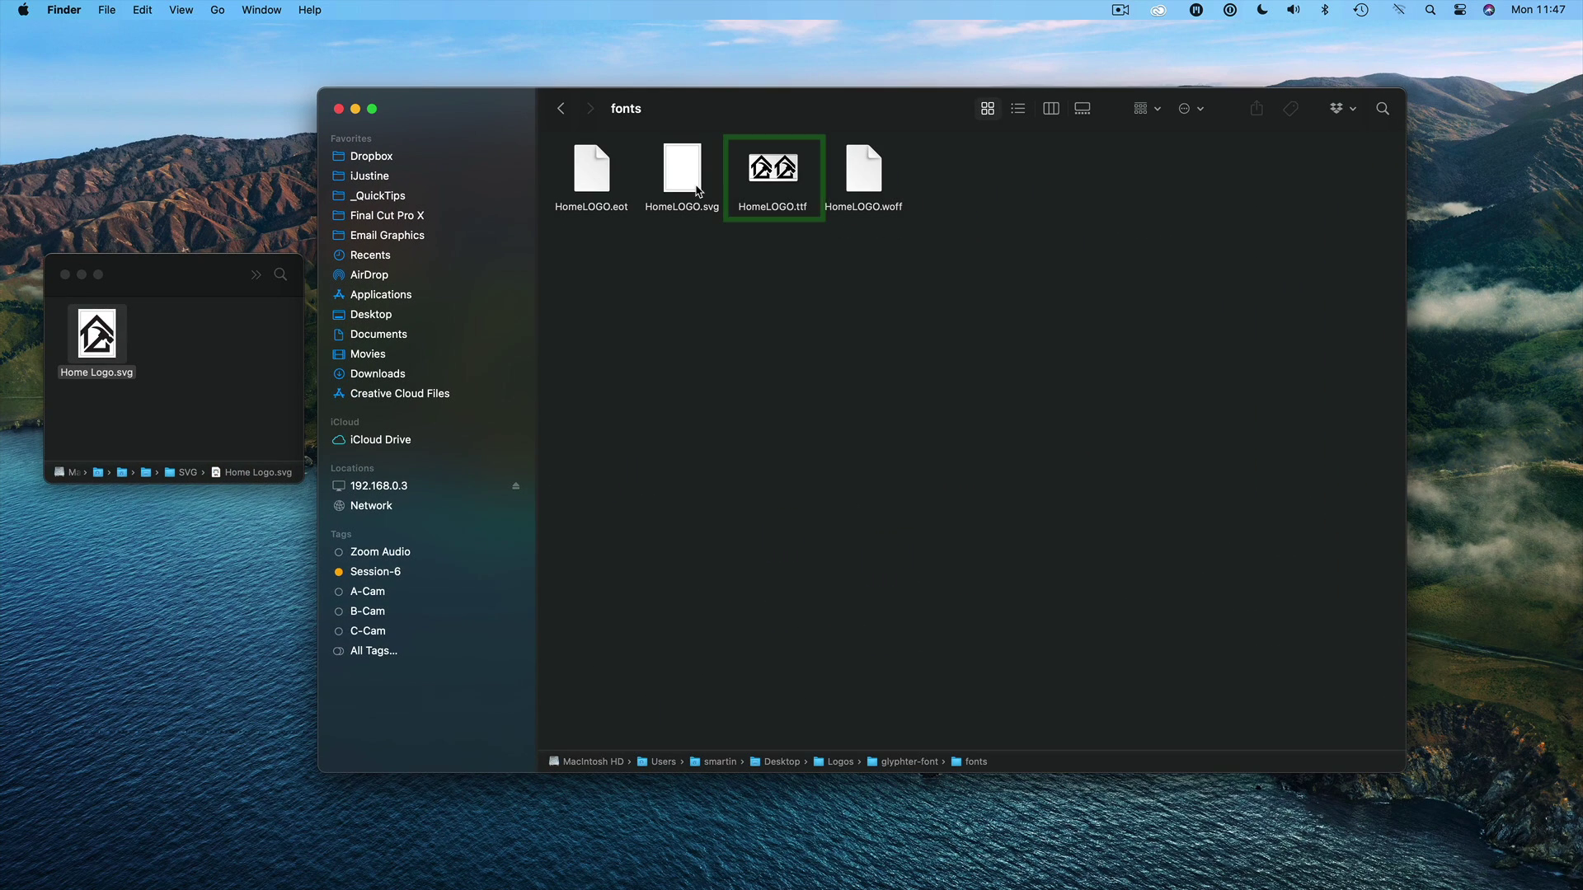
double_click(776, 177)
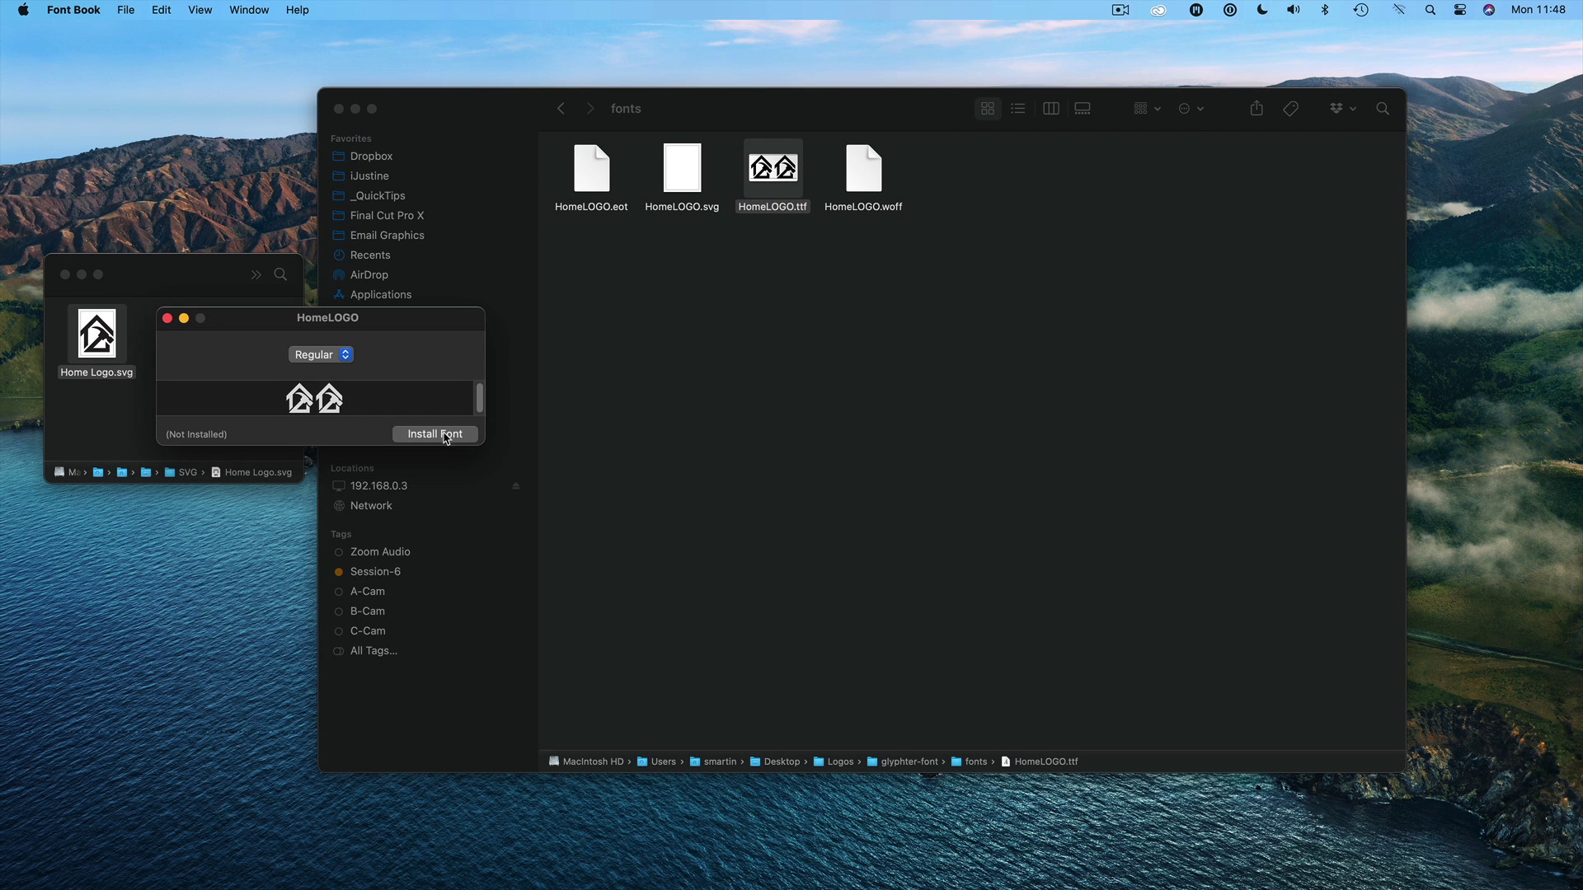
click(437, 435)
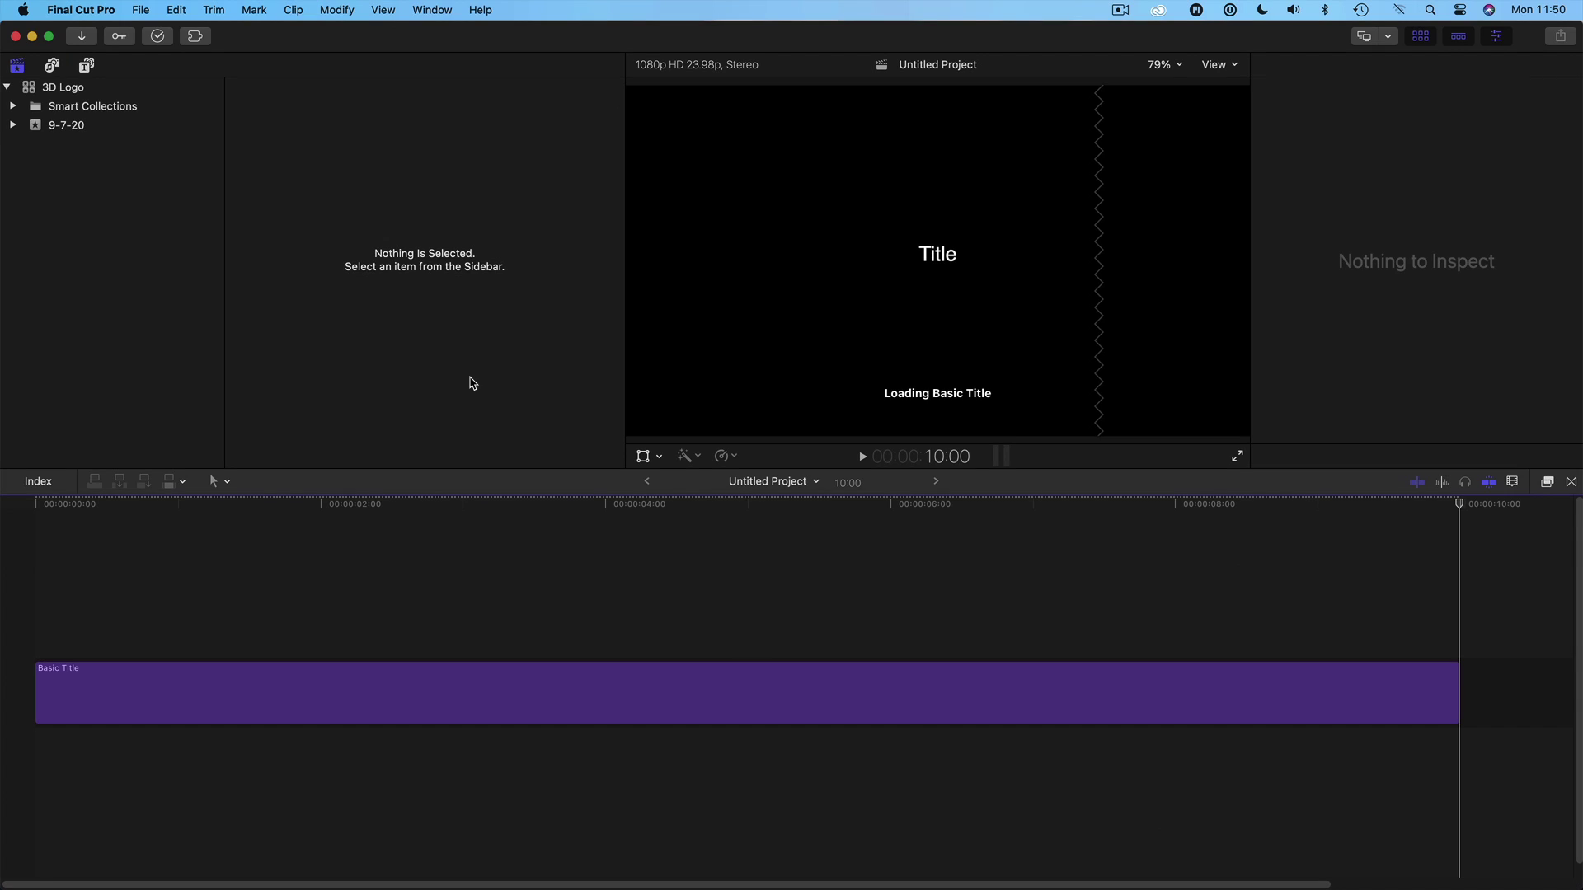
At about four seconds, replace the Basic Title's text with A and set size 288.
click(615, 503)
key(super+4)
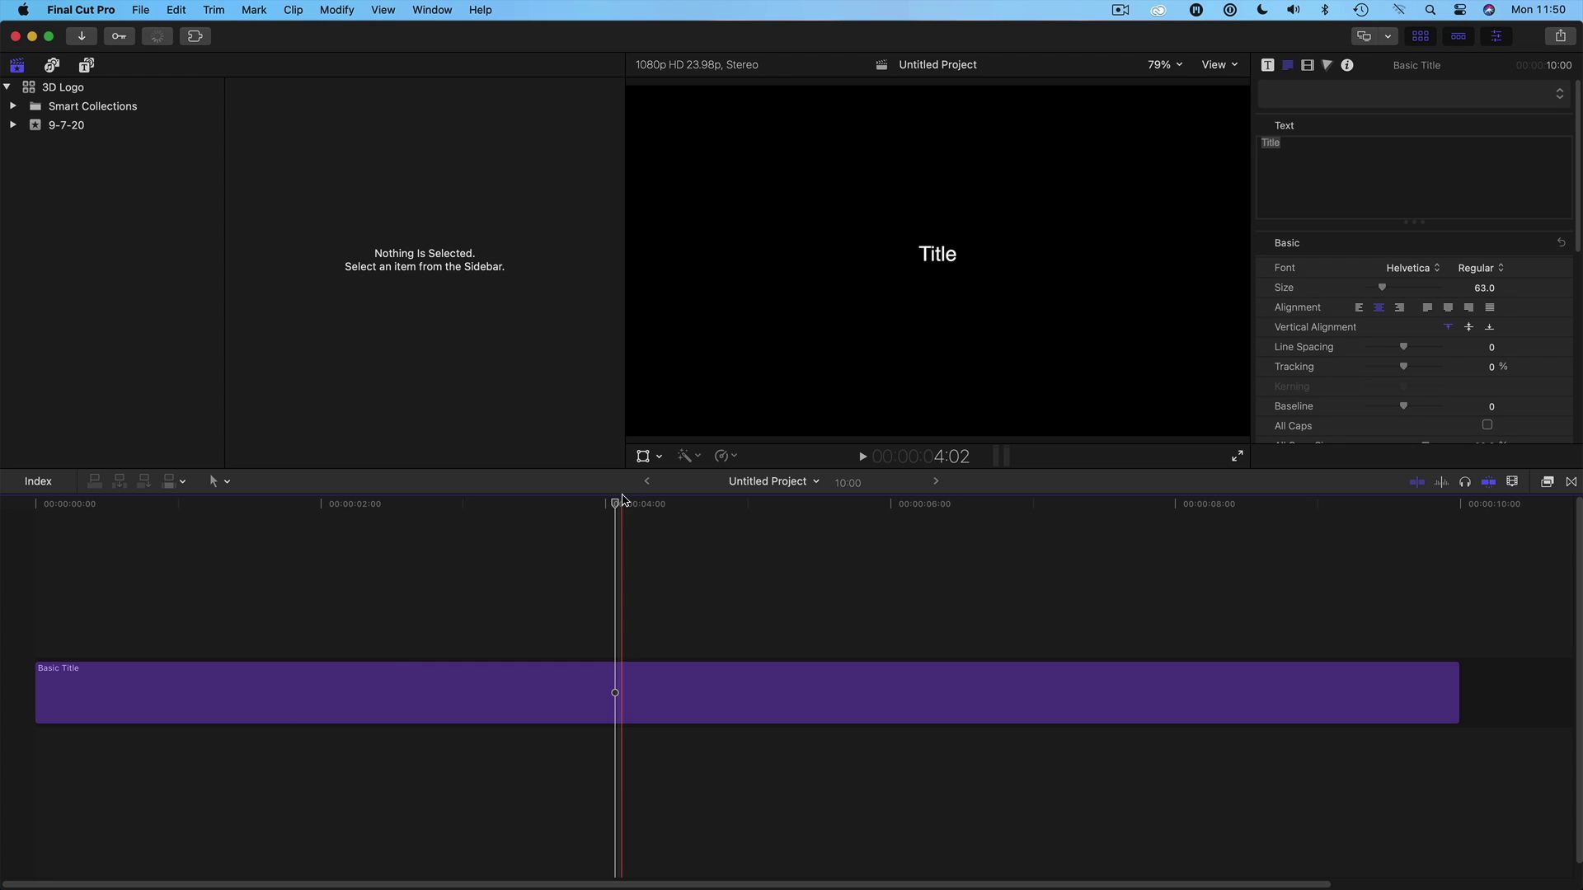
drag(1293, 149, 1262, 143)
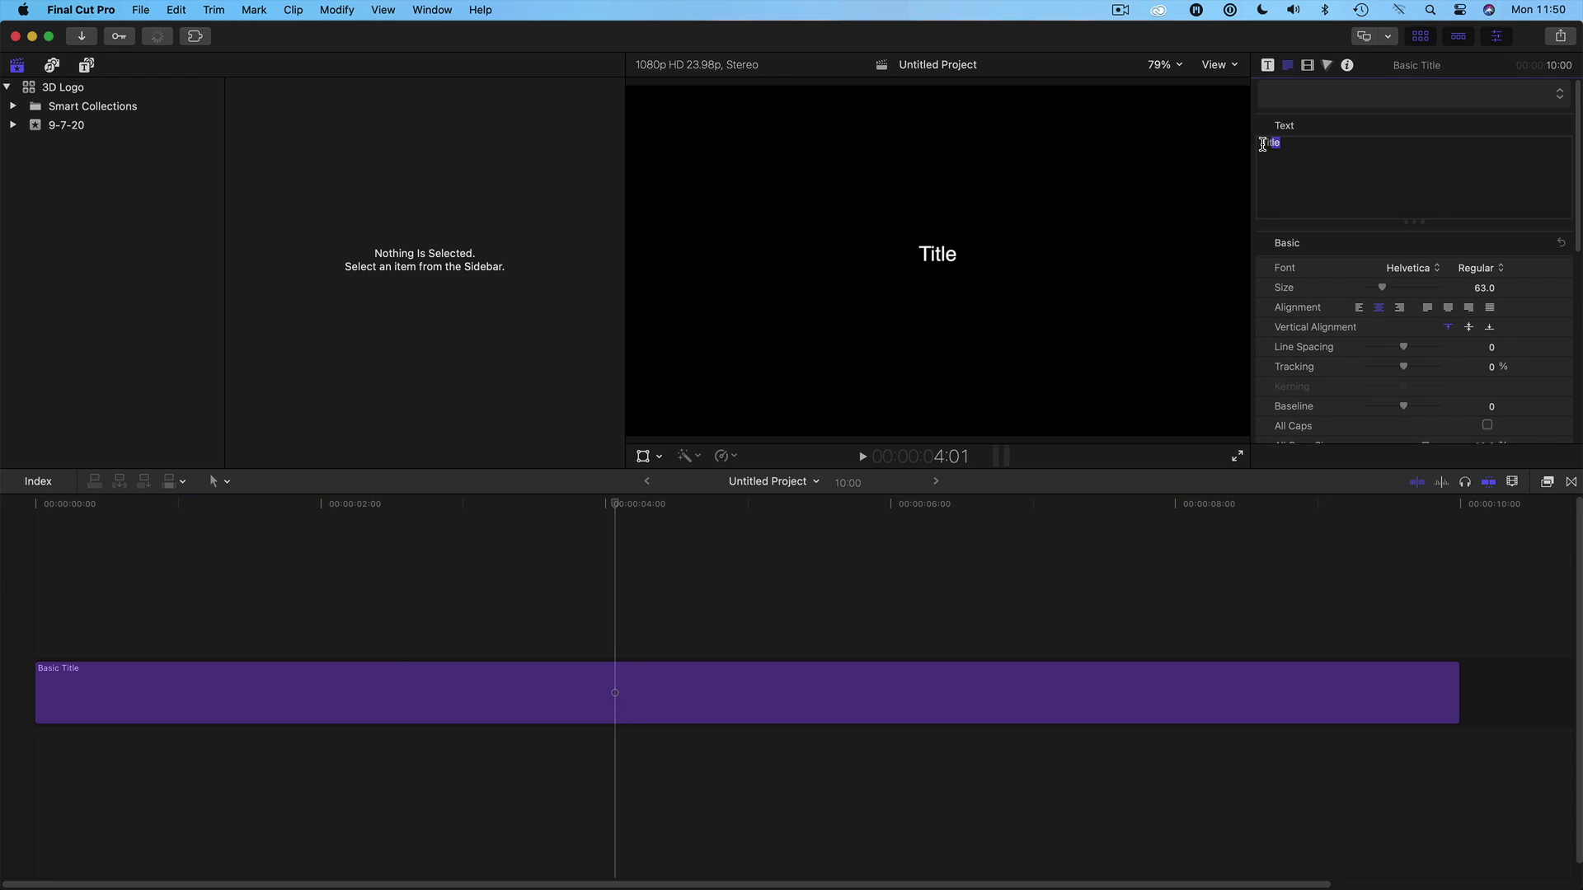
text(A)
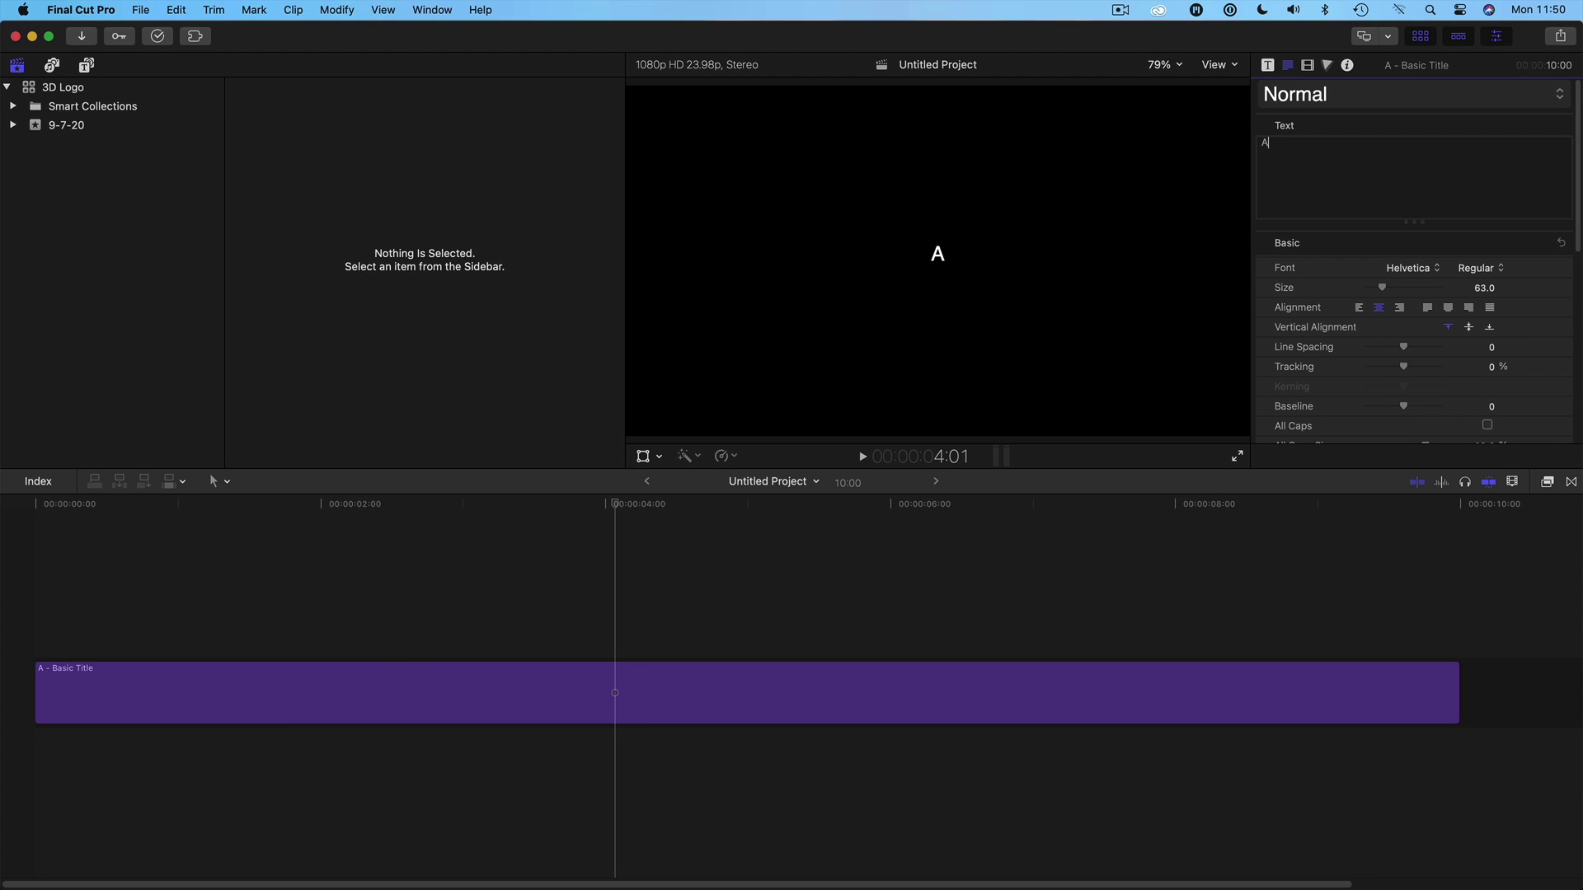
drag(1383, 291, 1488, 293)
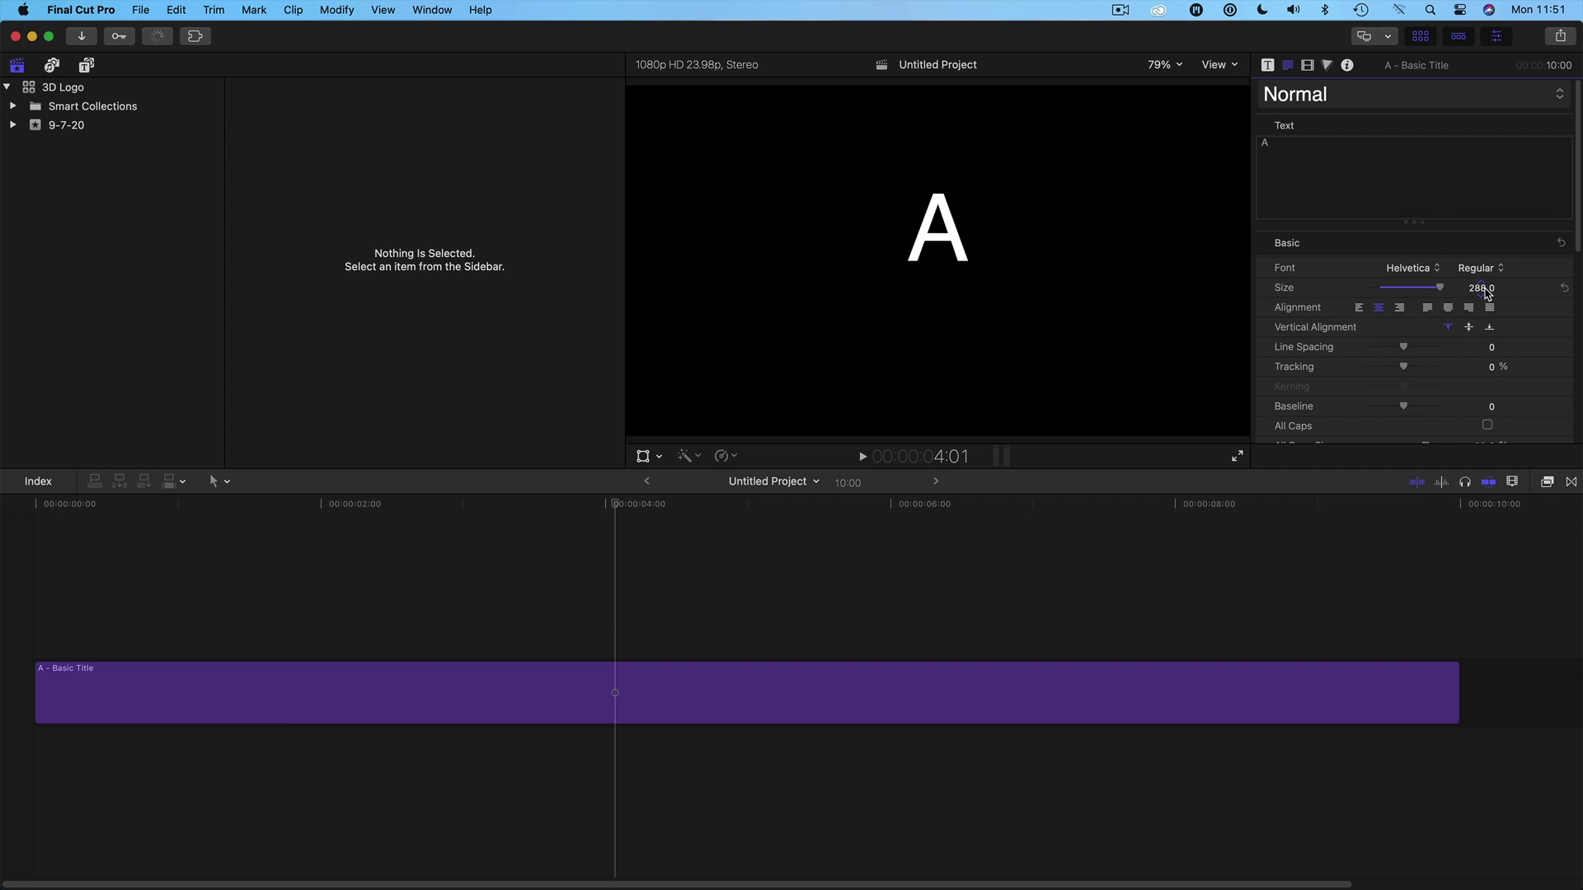
click(1418, 269)
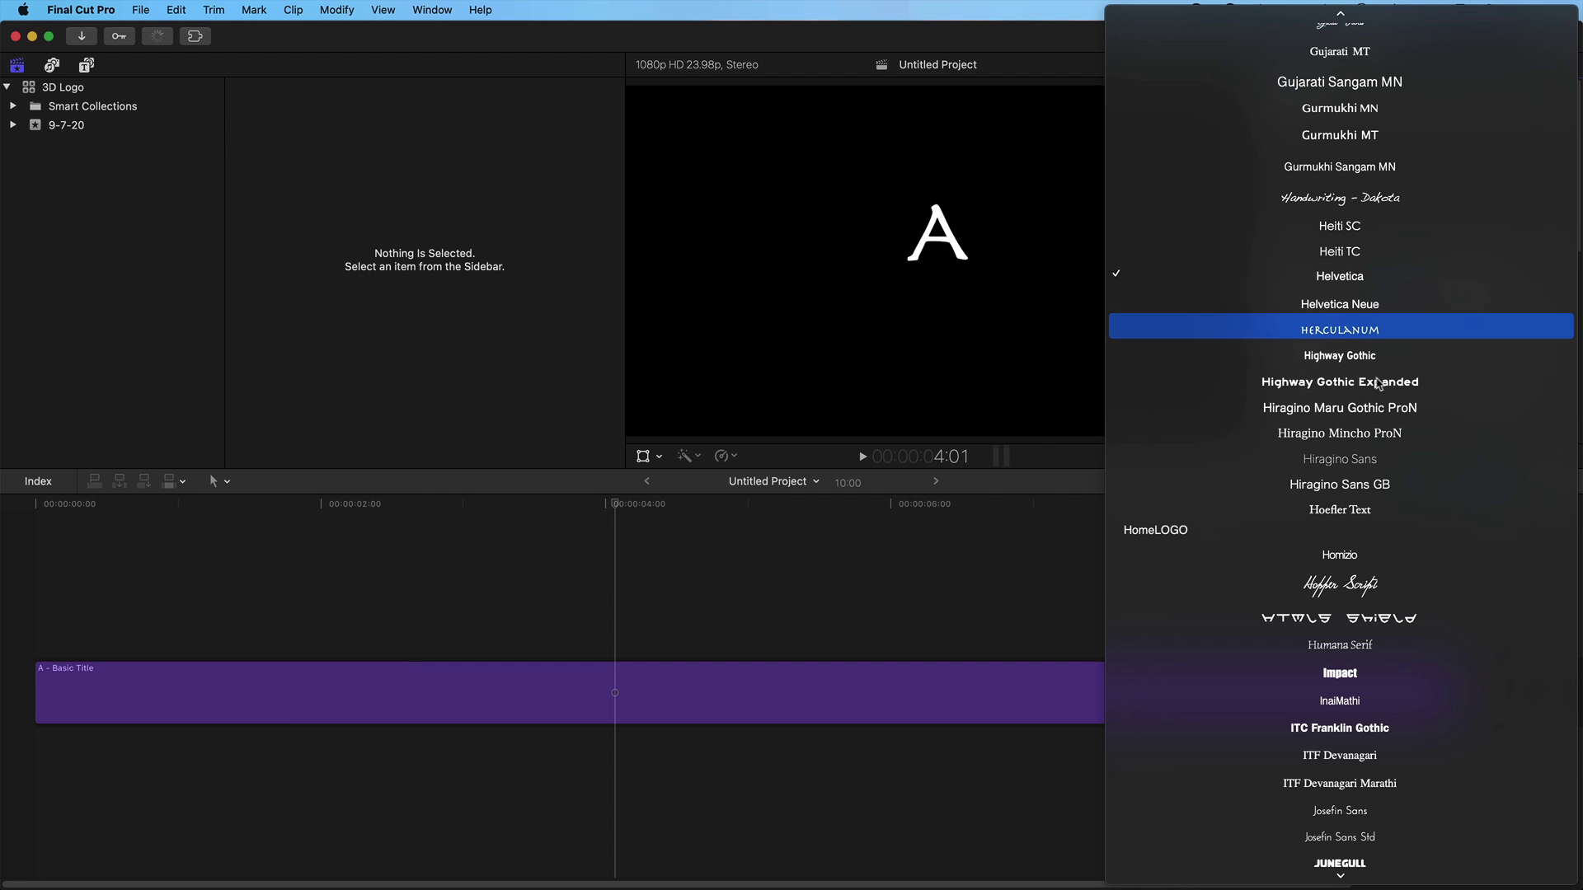
Apply the HomeLOGO font and make the title 3D with concave front edges and wood material.
click(1348, 529)
scroll(1360, 359, down, 5)
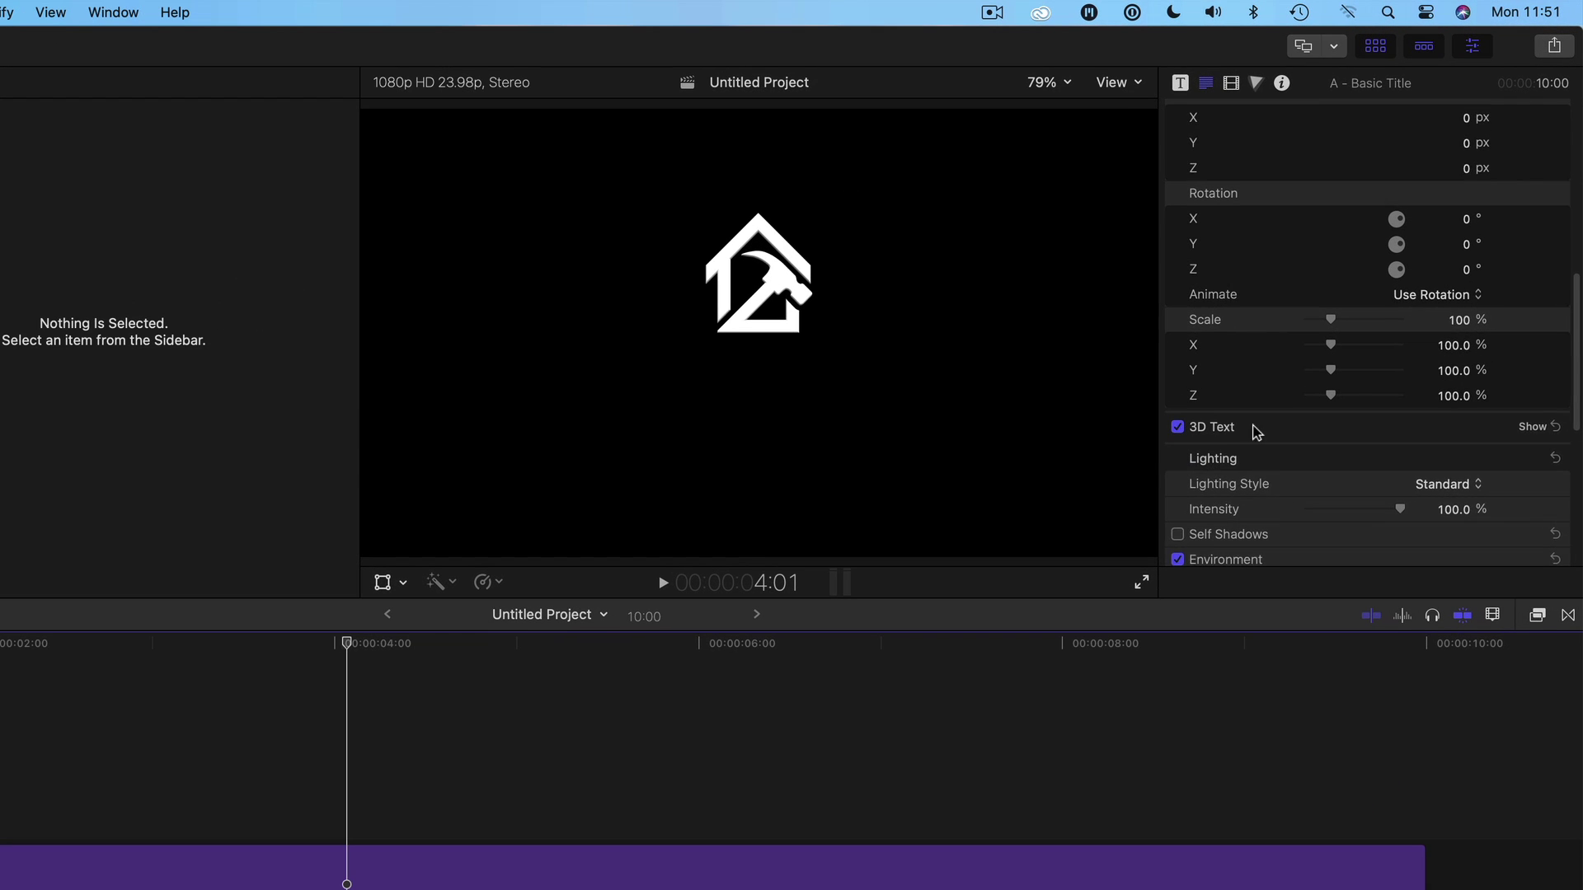
scroll(1255, 428, down, 2)
click(1249, 346)
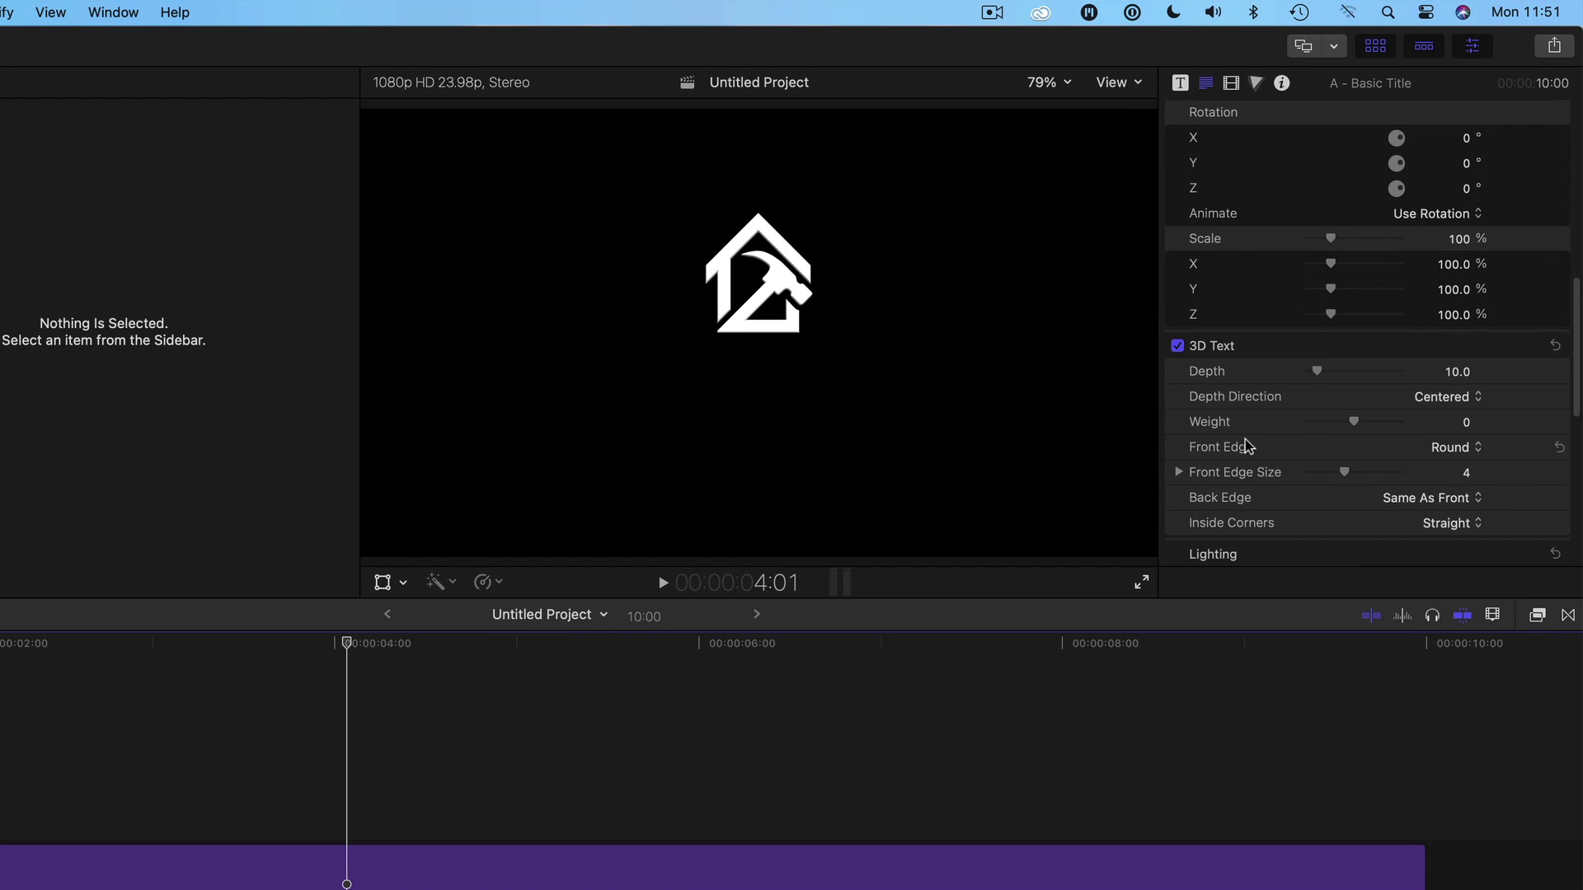
drag(1326, 374, 1358, 379)
click(1449, 446)
click(1466, 520)
scroll(1360, 371, down, 5)
click(1206, 402)
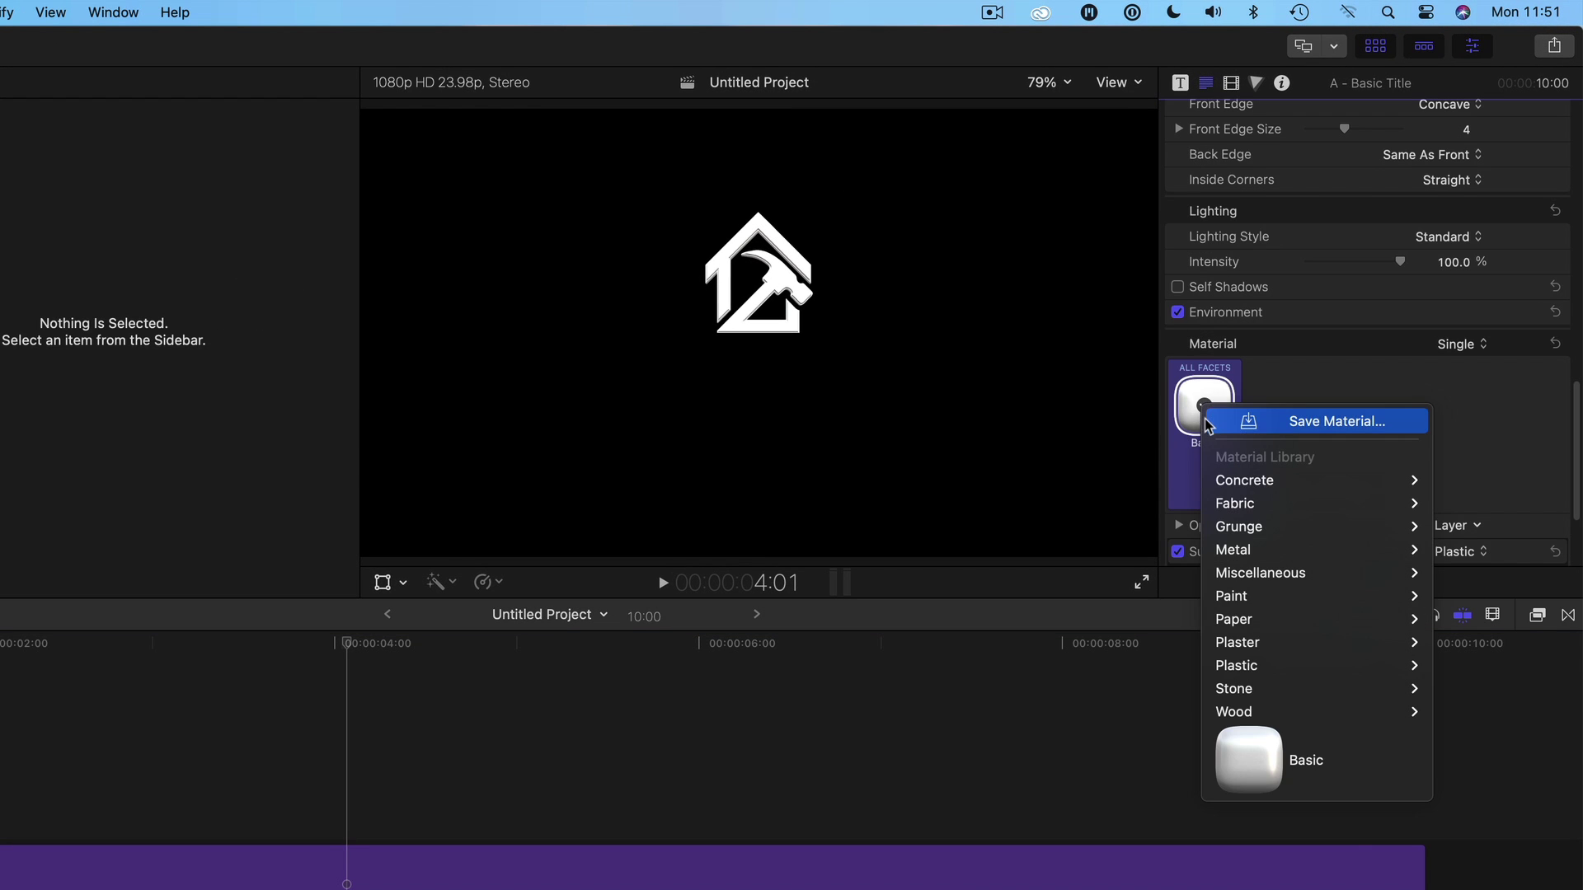
click(1088, 859)
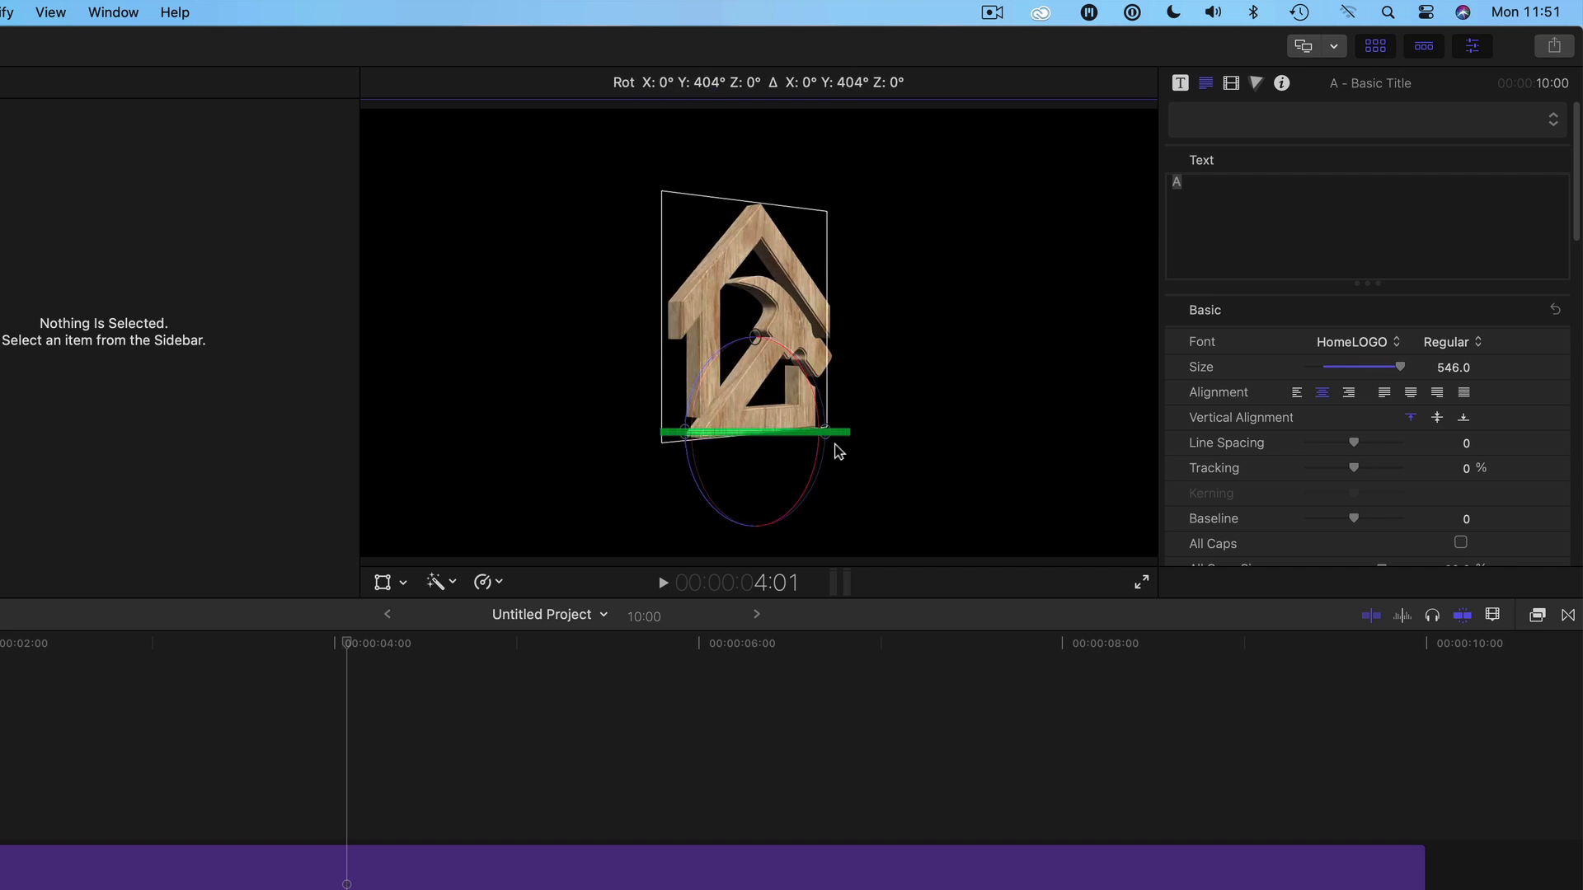